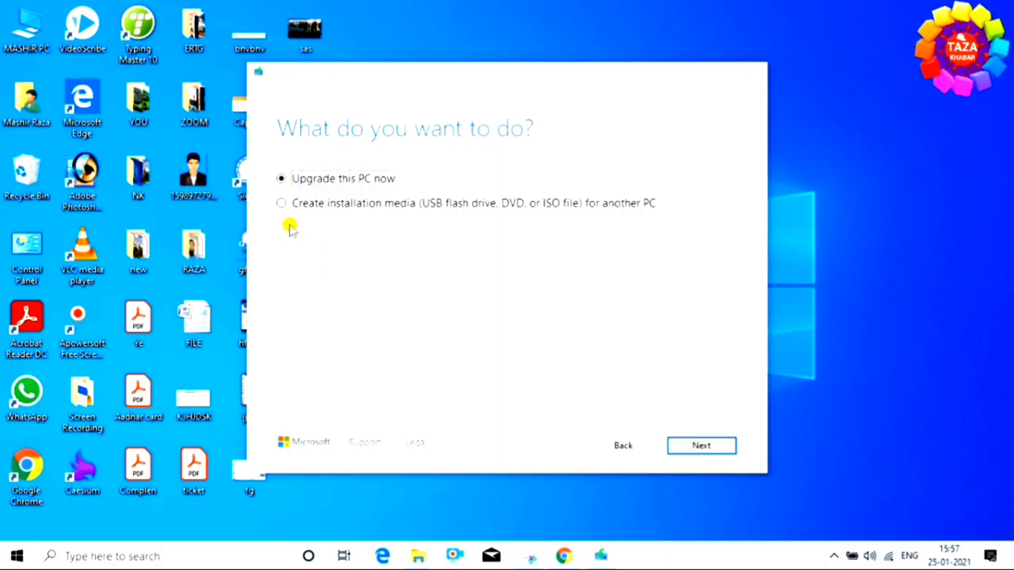
Choose to create installation media for another PC and turn off the recommended options for this PC.
{"action": "left_click", "coordinate": [283, 204]}
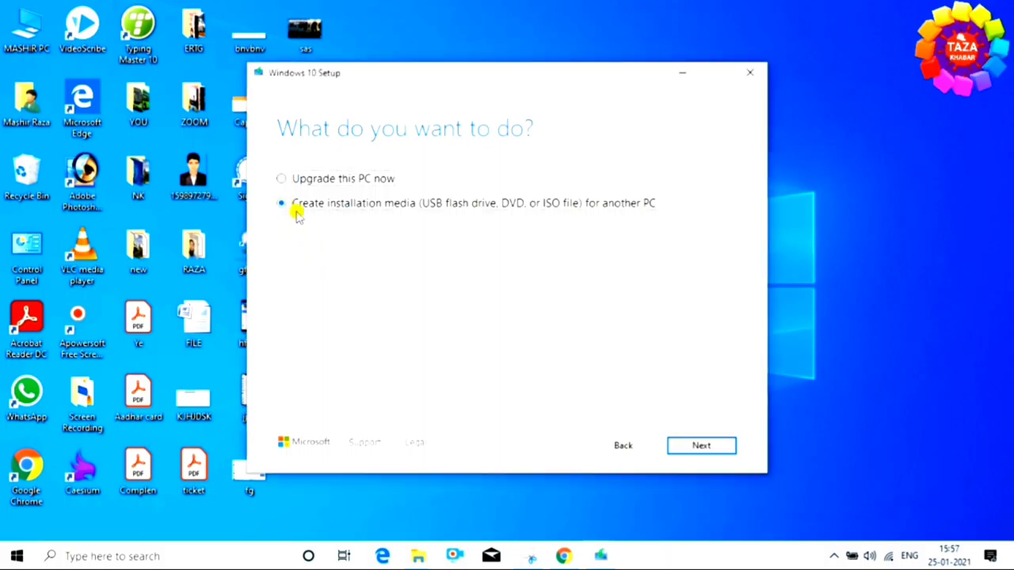
{"action": "left_click", "coordinate": [702, 446]}
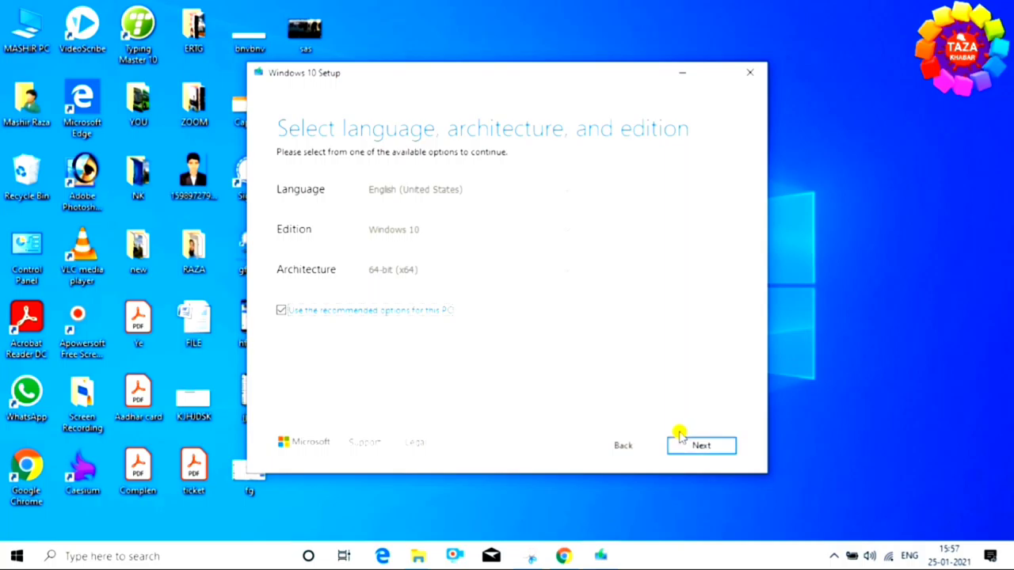
{"action": "left_click", "coordinate": [282, 310]}
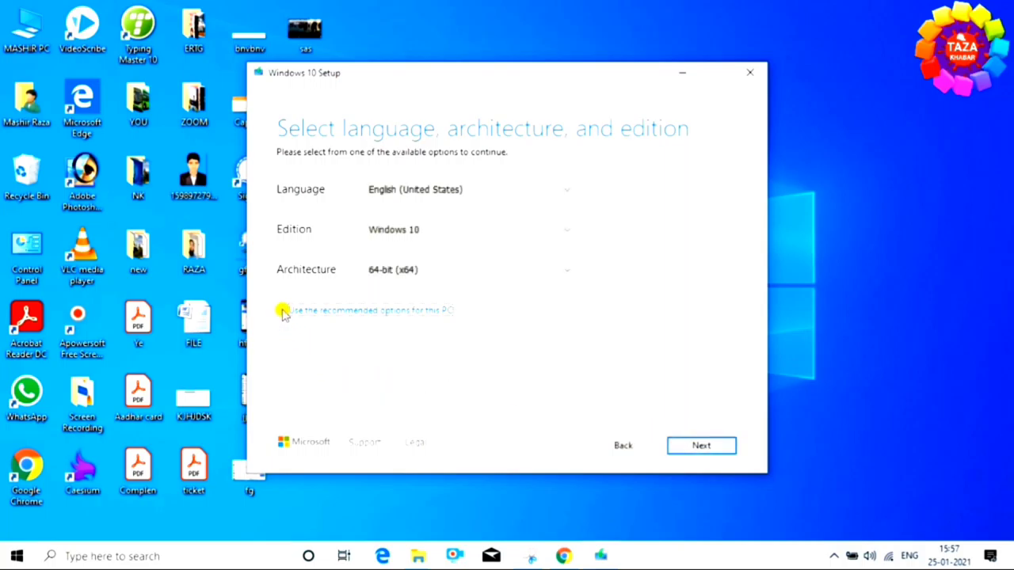
Set the installation media's language to English (United States) and its edition to Windows 10.
{"action": "left_click", "coordinate": [518, 190]}
{"action": "left_click", "coordinate": [639, 264]}
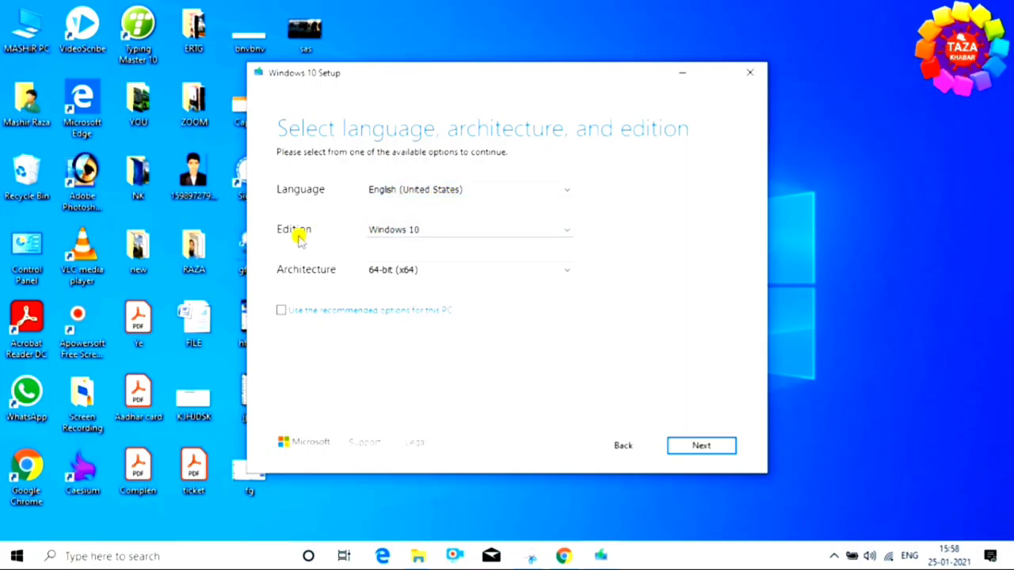
{"action": "left_click", "coordinate": [458, 230]}
{"action": "left_click", "coordinate": [456, 244]}
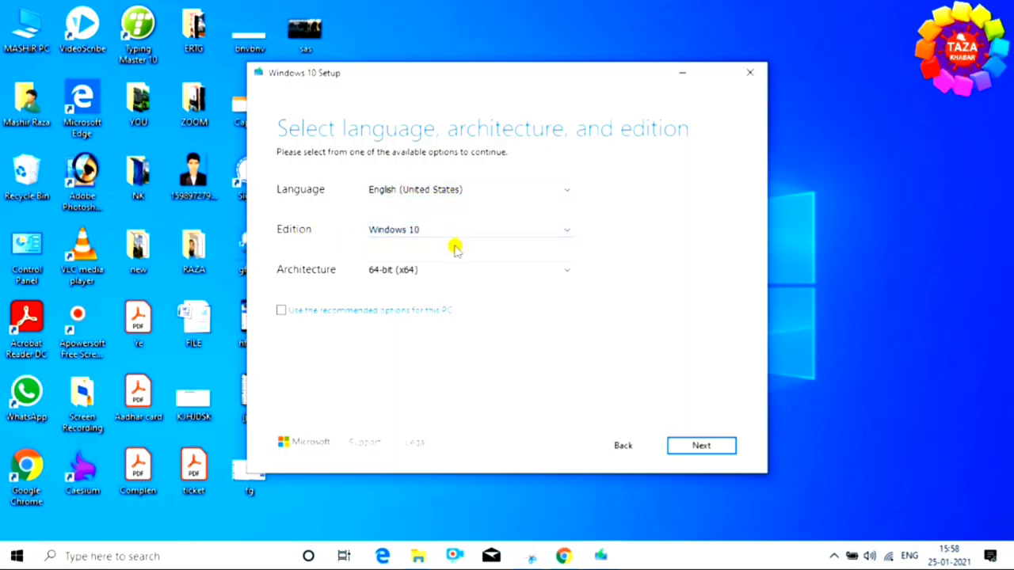
Set the architecture to 64-bit (x64) and continue to the choice of media.
{"action": "left_click", "coordinate": [507, 273]}
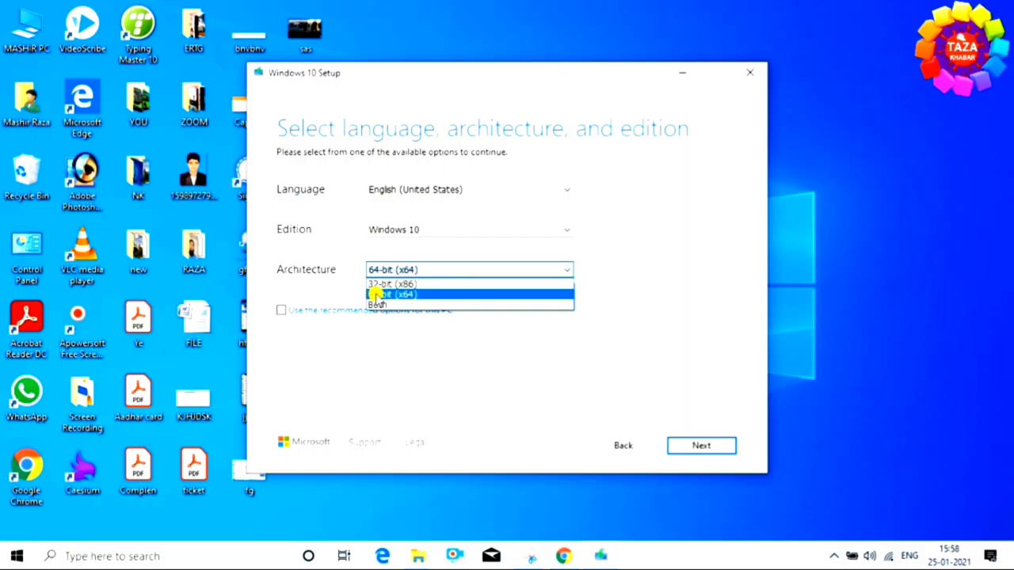
{"action": "left_click", "coordinate": [406, 296]}
{"action": "left_click", "coordinate": [427, 271]}
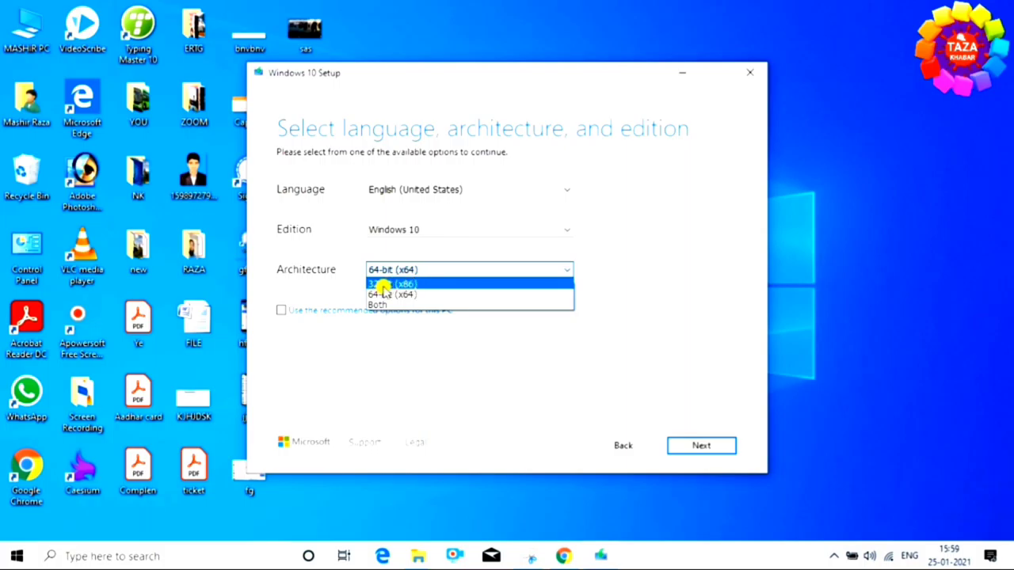
{"action": "left_click", "coordinate": [380, 308]}
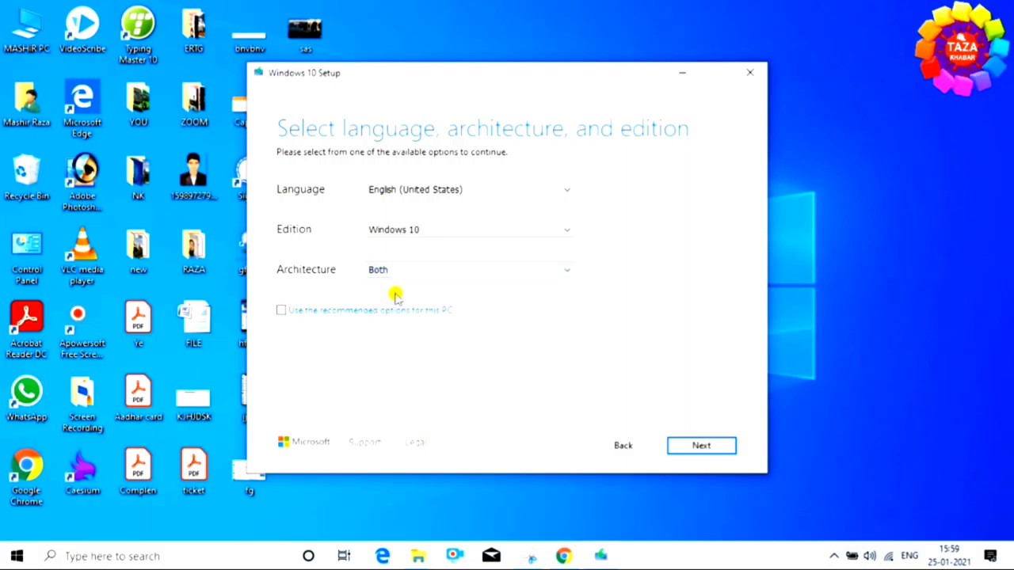
{"action": "left_click", "coordinate": [418, 269]}
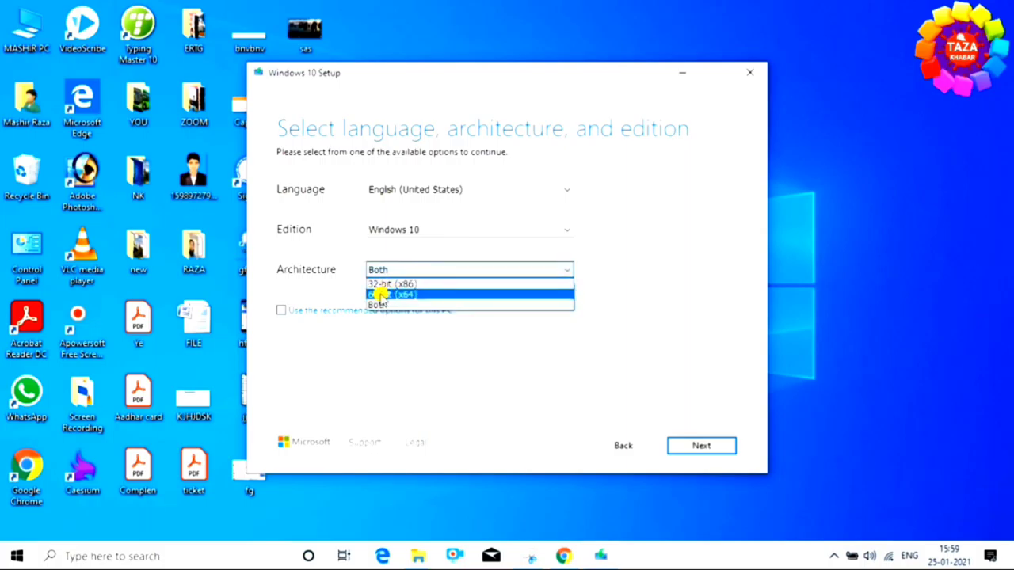
{"action": "left_click", "coordinate": [398, 294]}
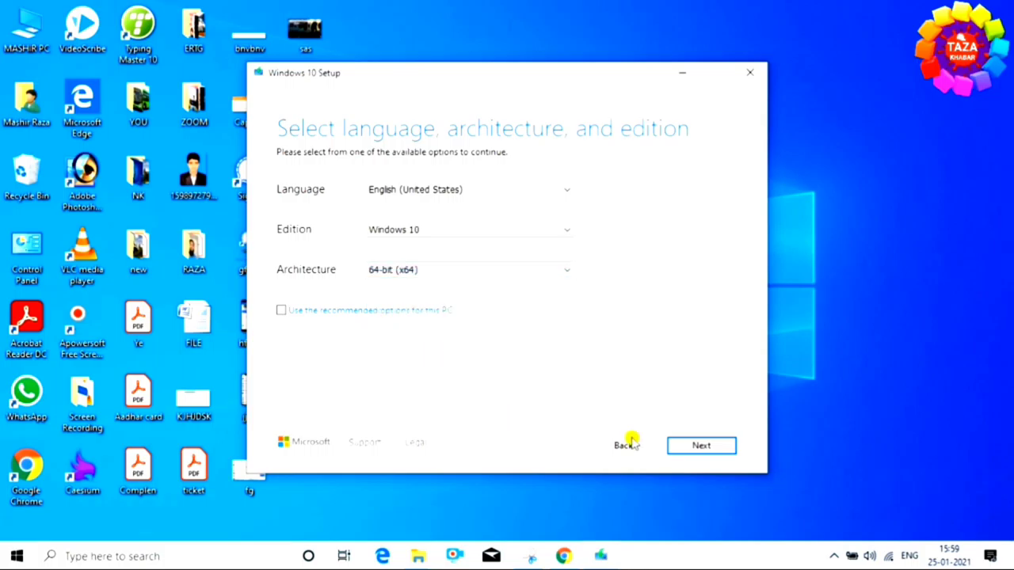
{"action": "left_click", "coordinate": [711, 447]}
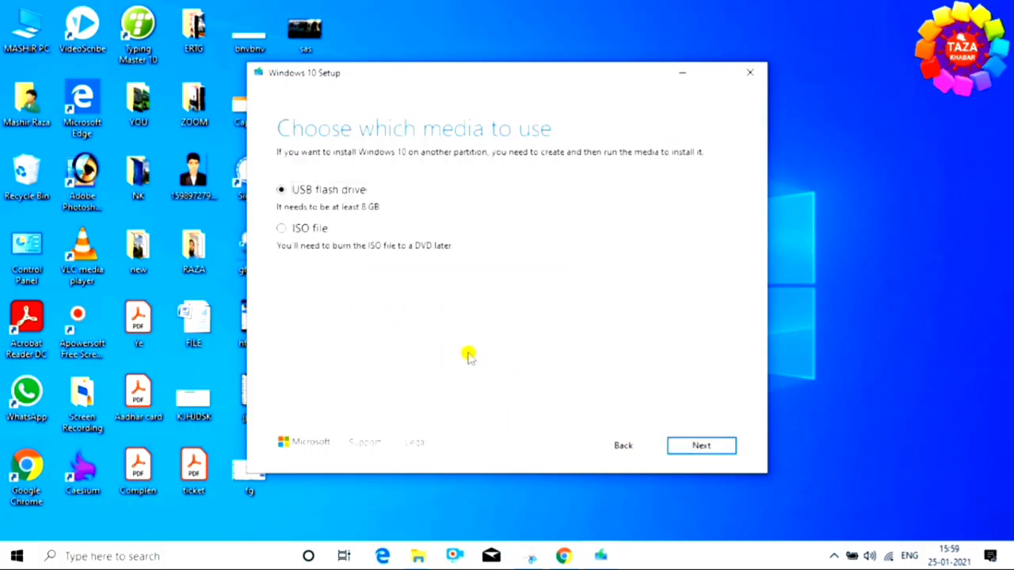
Create the media as an ISO file named Windows on the Desktop and finish the setup wizard.
{"action": "left_click", "coordinate": [281, 229]}
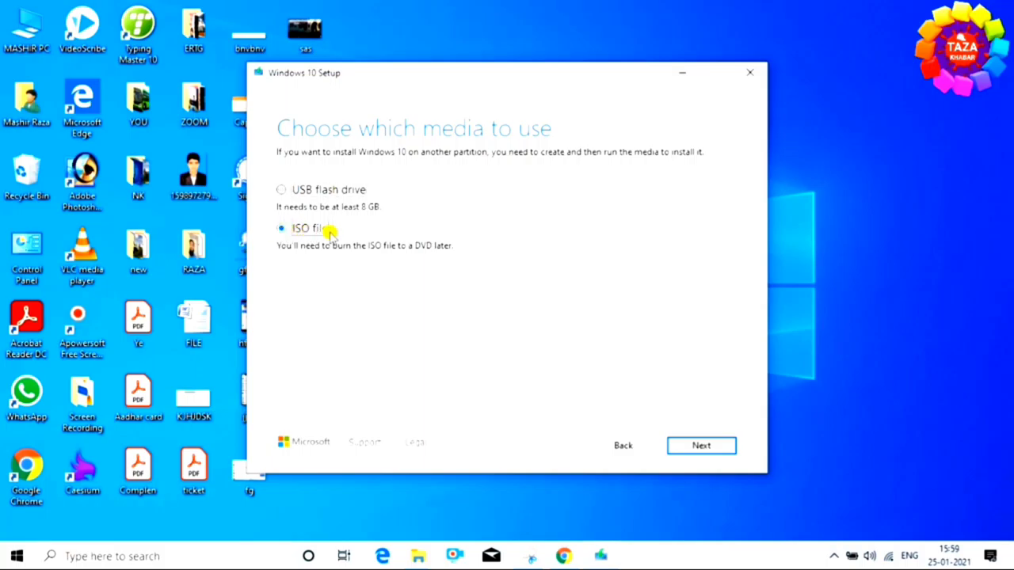
{"action": "left_click", "coordinate": [697, 447]}
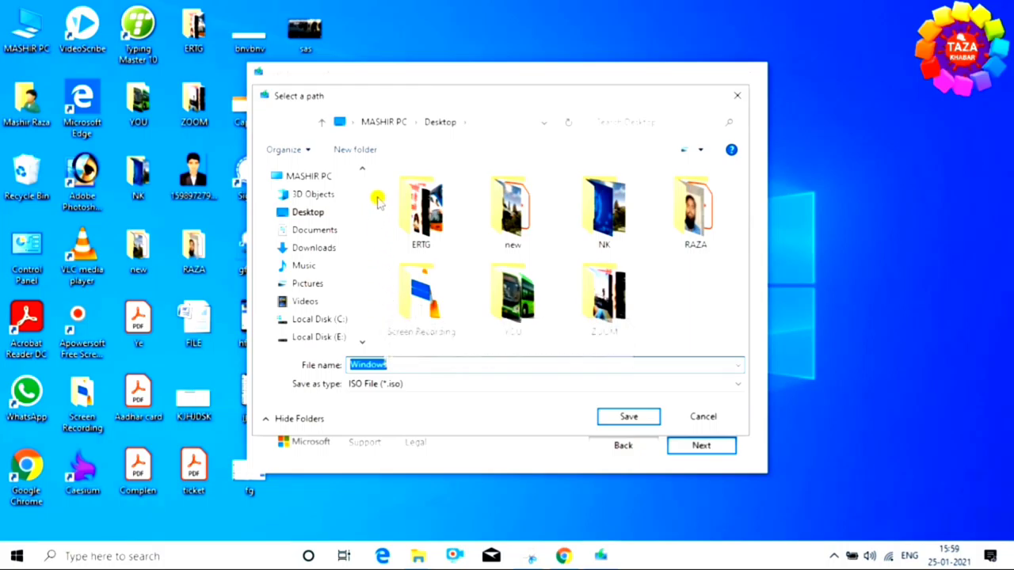
{"action": "left_click", "coordinate": [329, 215]}
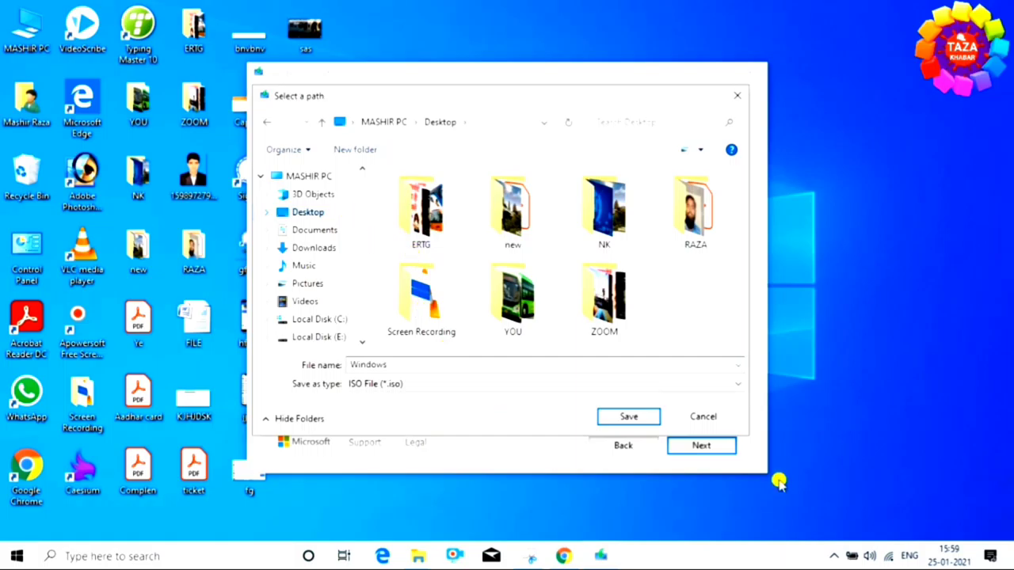
{"action": "left_click", "coordinate": [629, 420]}
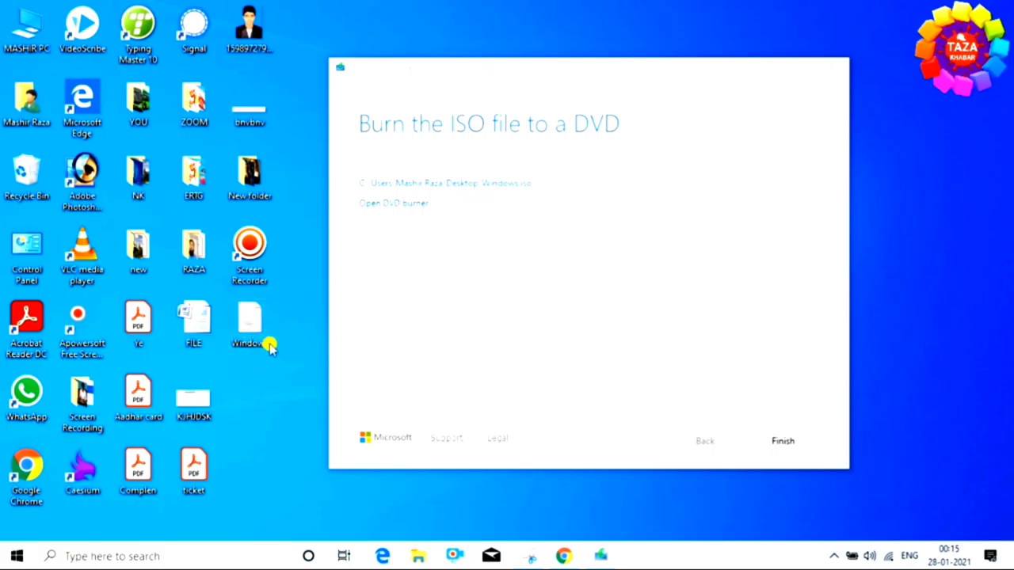
{"action": "left_click", "coordinate": [781, 442]}
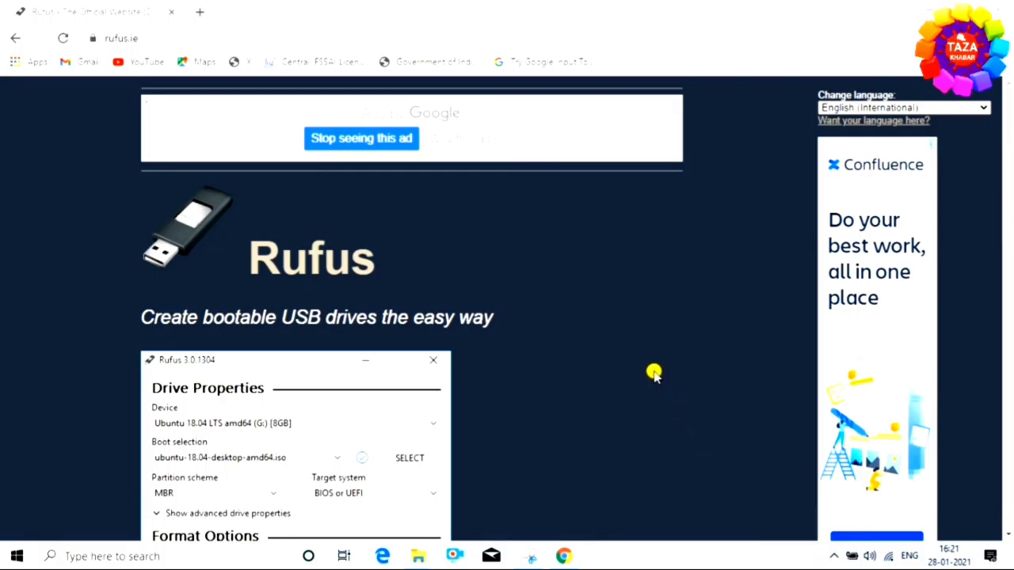
Download Rufus 3.13 from the Download section of rufus.ie and launch rufus-3.13.exe.
{"action": "scroll", "coordinate": [661, 378], "scroll_direction": "down", "scroll_amount": 3}
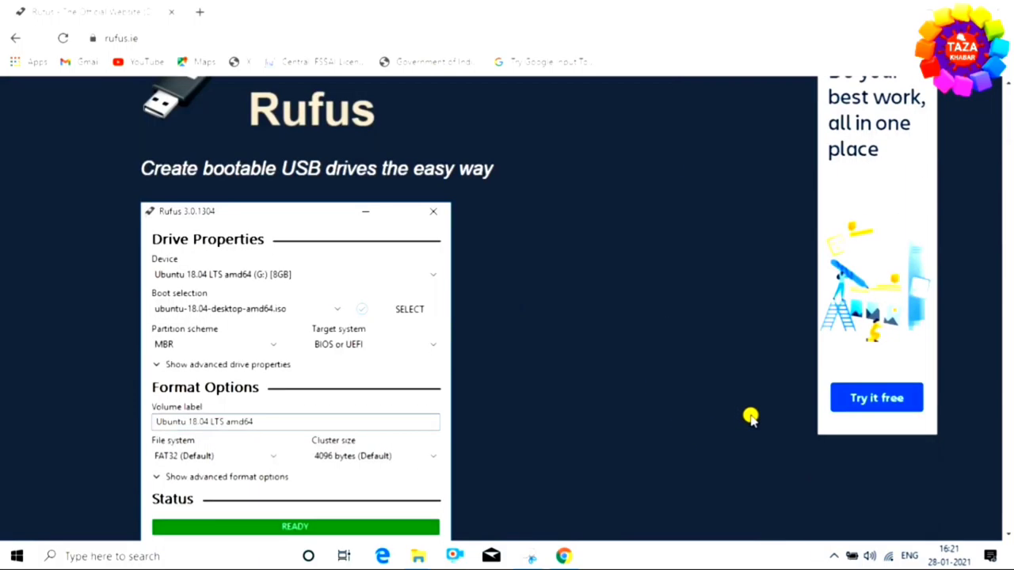
{"action": "scroll", "coordinate": [516, 403], "scroll_direction": "down", "scroll_amount": 6}
{"action": "scroll", "coordinate": [399, 393], "scroll_direction": "down", "scroll_amount": 2}
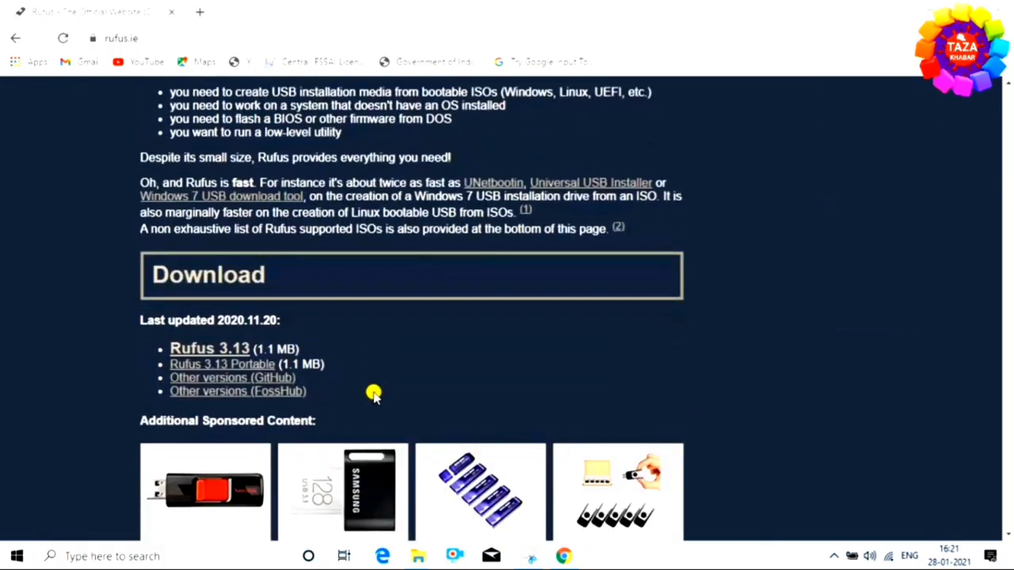
{"action": "double_click", "coordinate": [212, 350]}
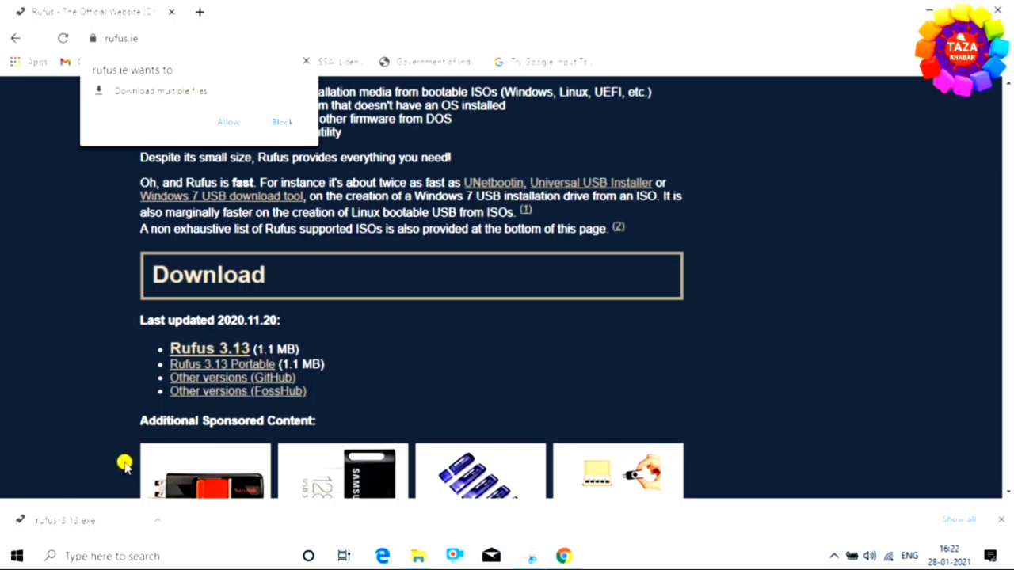
{"action": "left_click", "coordinate": [73, 521]}
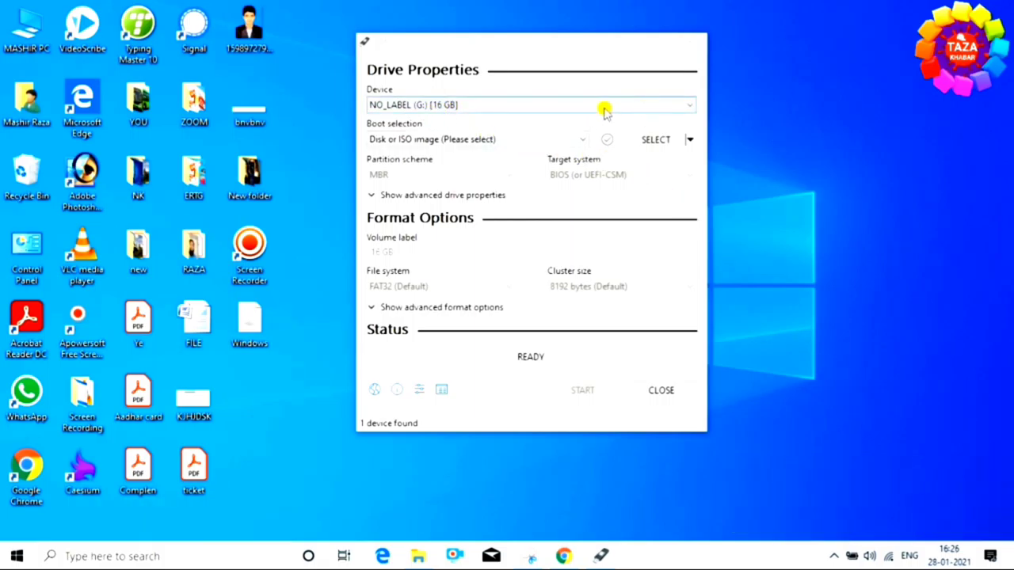
Select the NO_LABEL (G:) [16 GB] drive as the device and Disk or ISO image as the boot selection.
{"action": "left_click", "coordinate": [661, 110]}
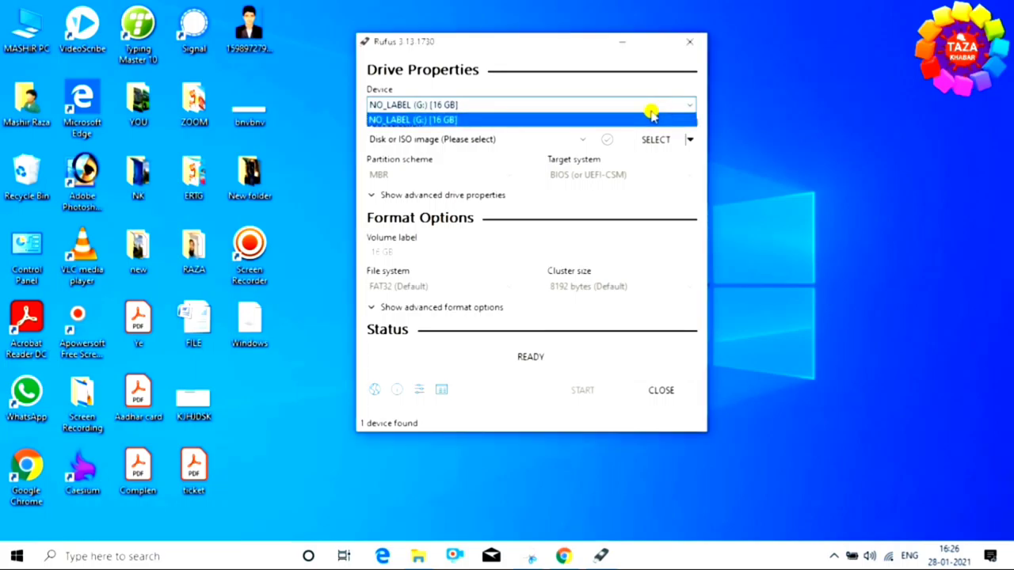
{"action": "left_click", "coordinate": [603, 120]}
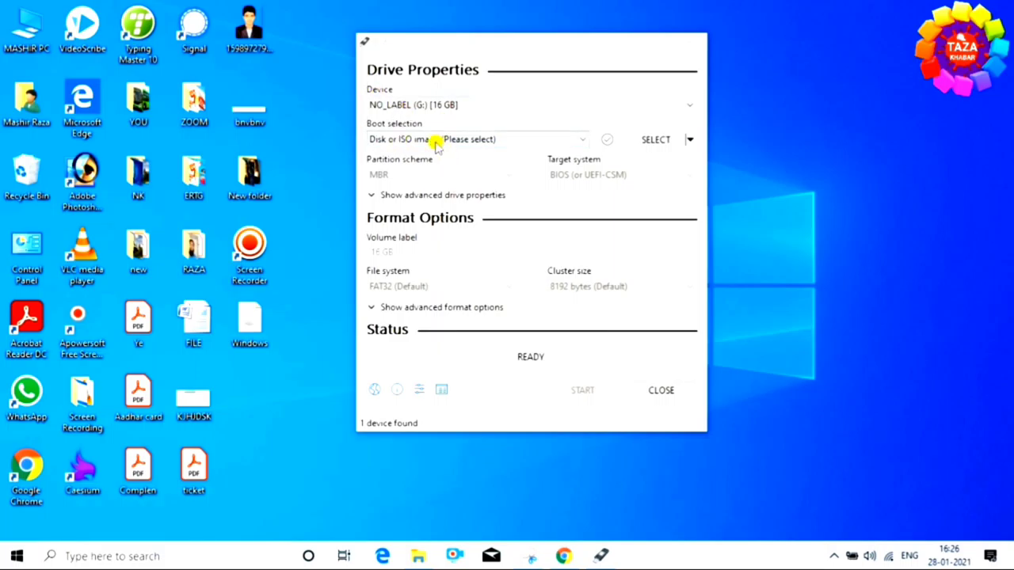
{"action": "left_click", "coordinate": [581, 140]}
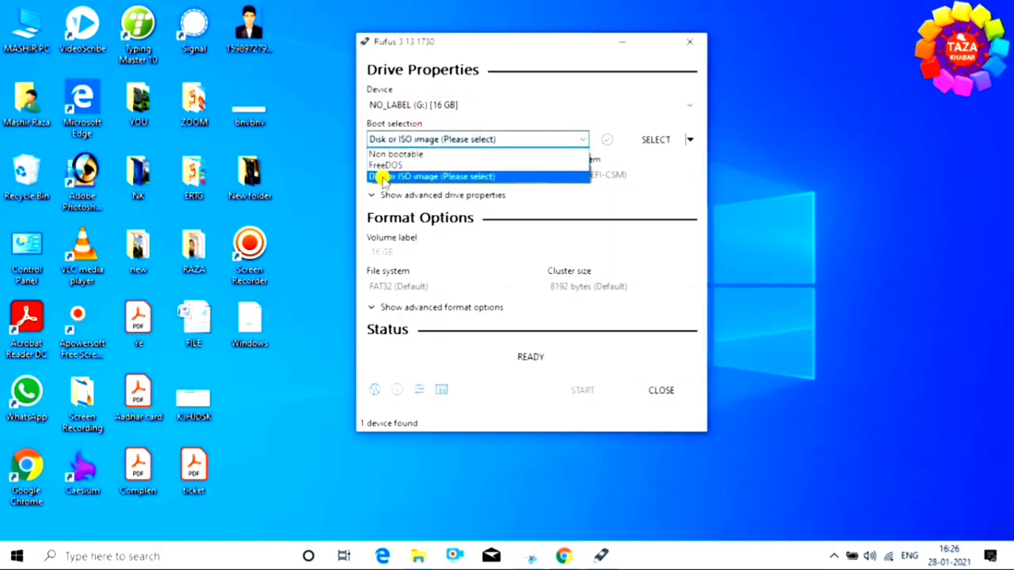
{"action": "left_click", "coordinate": [426, 177]}
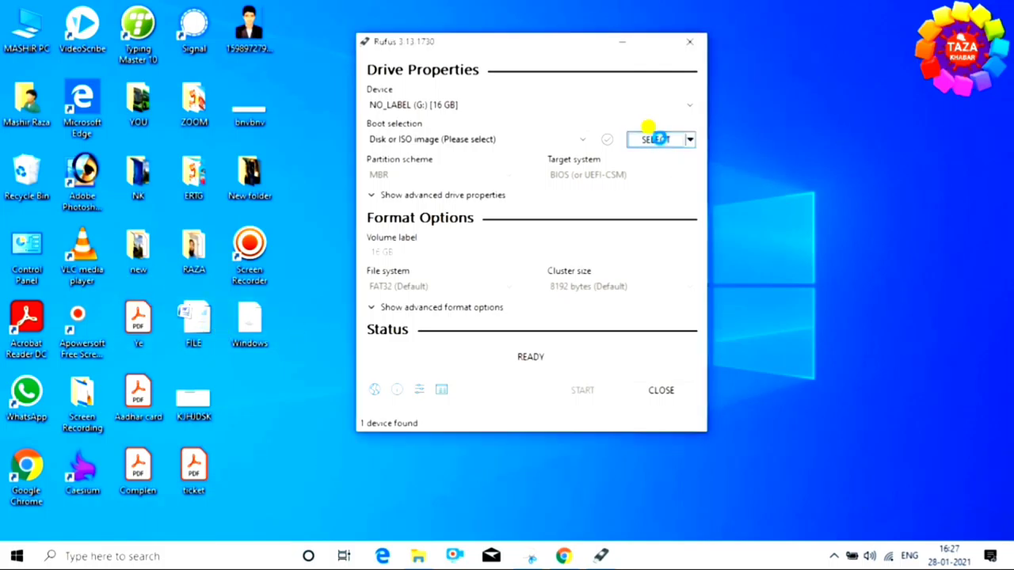
Load the Windows ISO image from the Desktop as the boot image.
{"action": "left_click", "coordinate": [660, 141]}
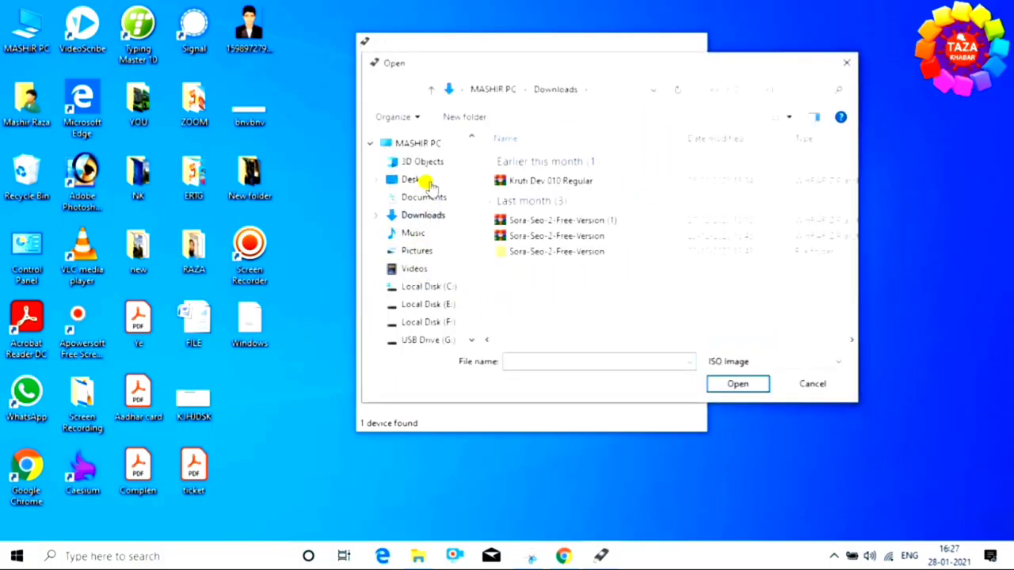
{"action": "left_click", "coordinate": [427, 181]}
{"action": "scroll", "coordinate": [568, 289], "scroll_direction": "down", "scroll_amount": 1}
{"action": "left_click", "coordinate": [536, 308]}
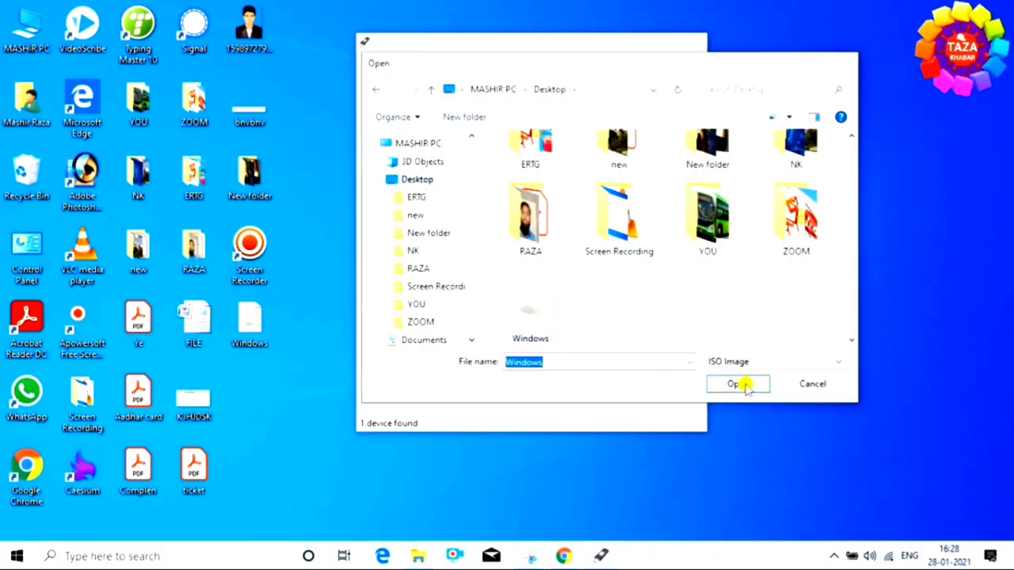
{"action": "left_click", "coordinate": [739, 384]}
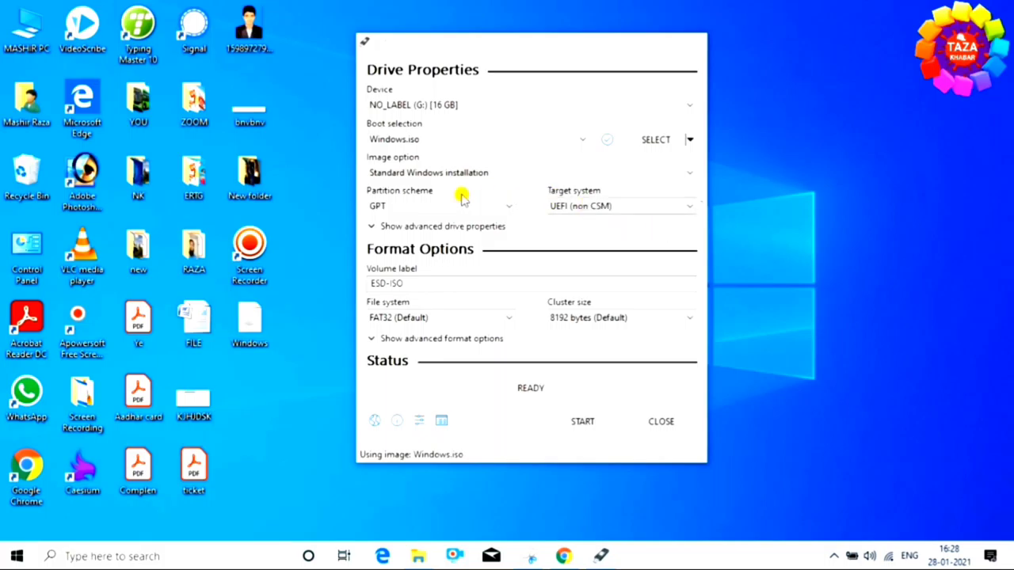
Review the image options and choose Standard Windows installation.
{"action": "left_click", "coordinate": [672, 172]}
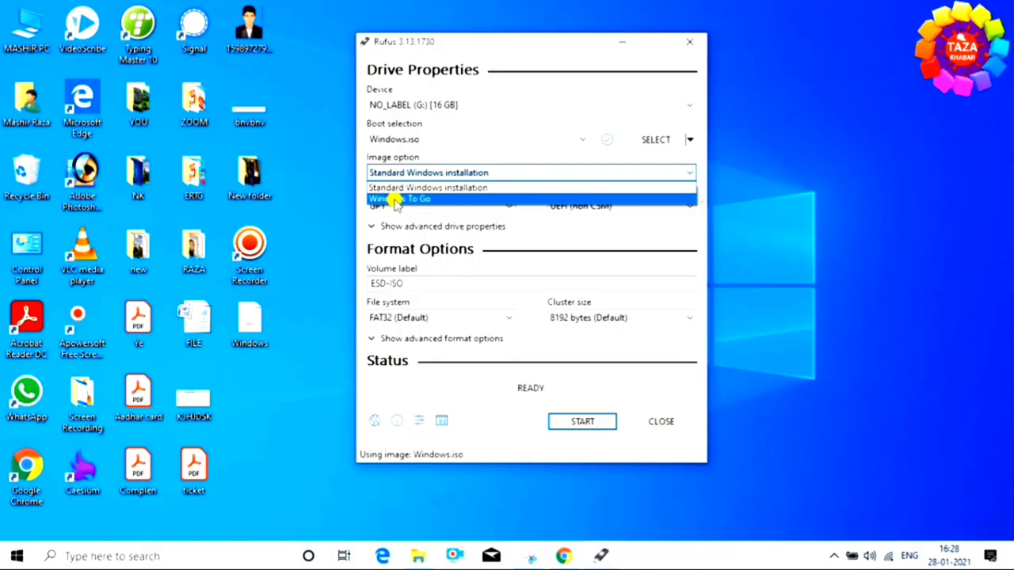
{"action": "left_click", "coordinate": [472, 187]}
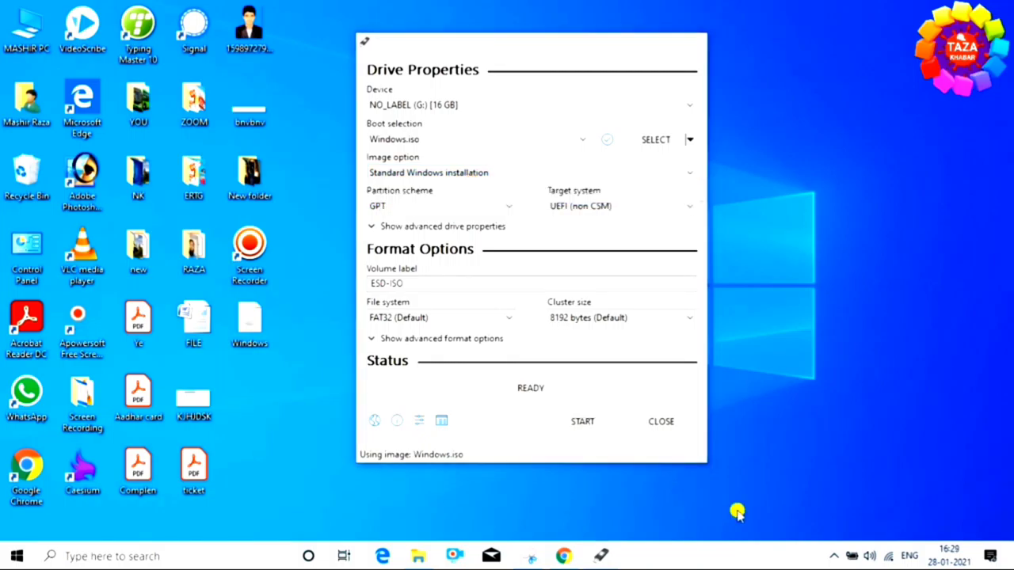
{"action": "left_click", "coordinate": [536, 172]}
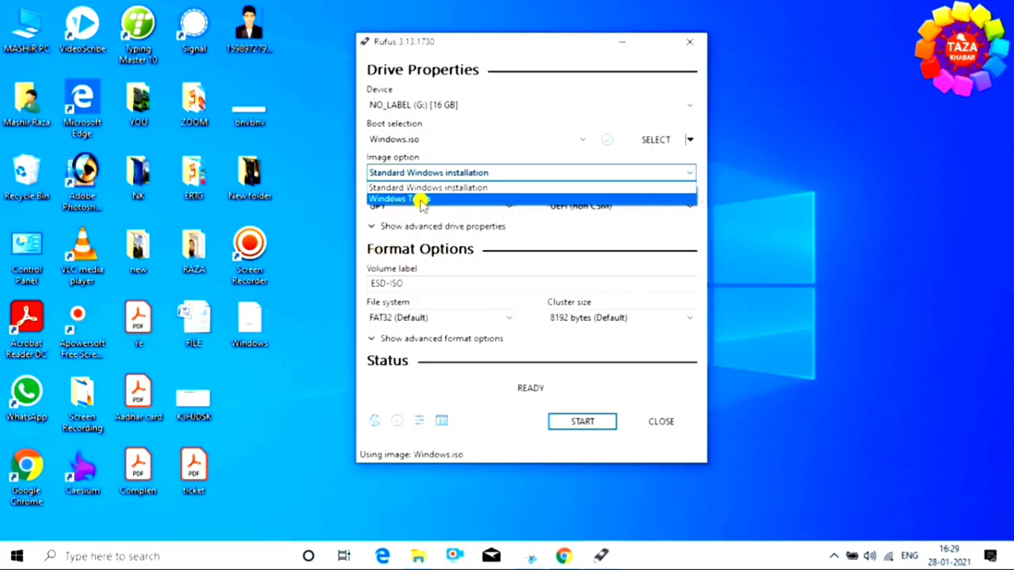
{"action": "left_click", "coordinate": [732, 493]}
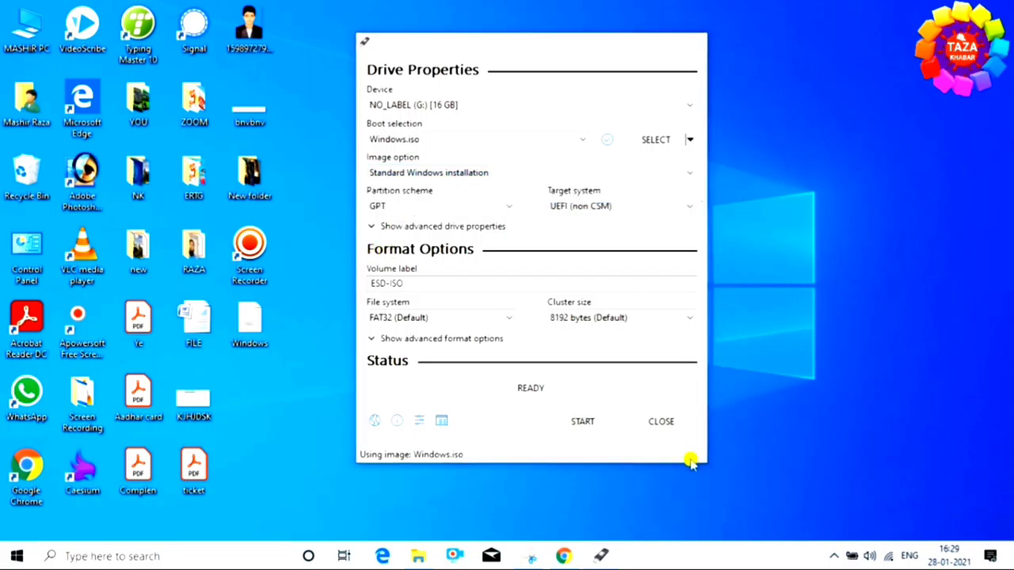
{"action": "left_click", "coordinate": [516, 182]}
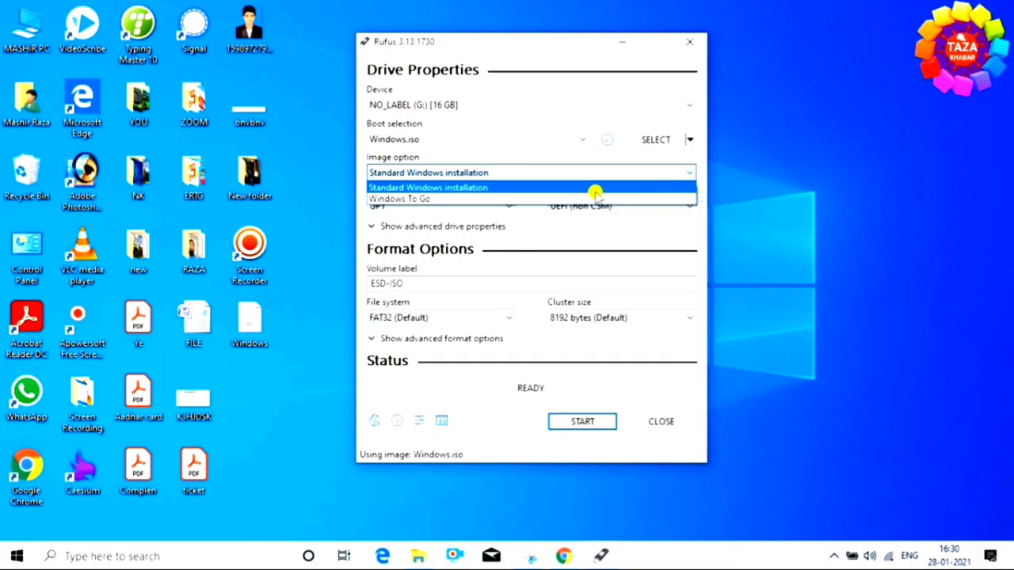
{"action": "left_click", "coordinate": [451, 188]}
{"action": "left_click", "coordinate": [666, 173]}
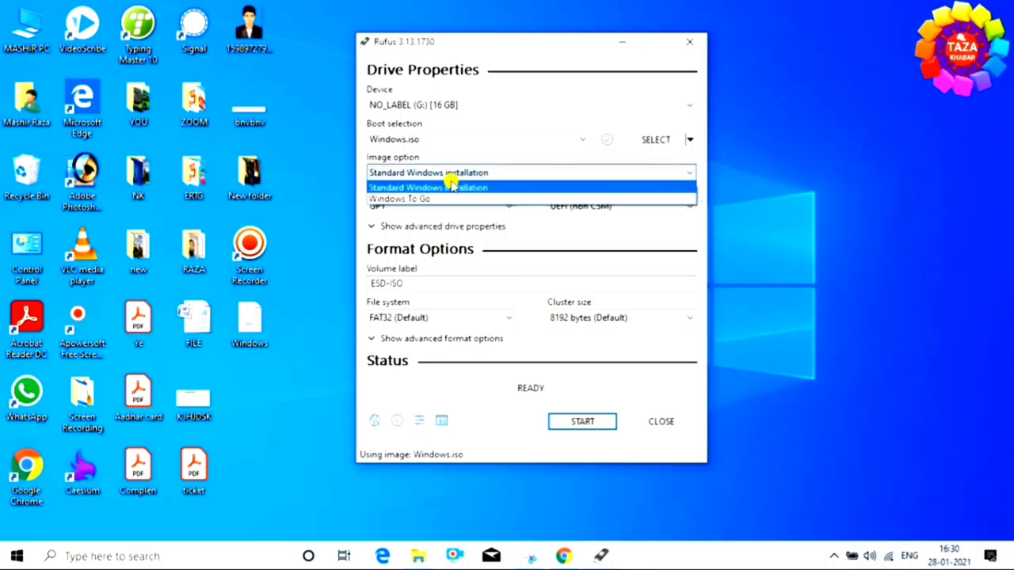
{"action": "left_click", "coordinate": [469, 190]}
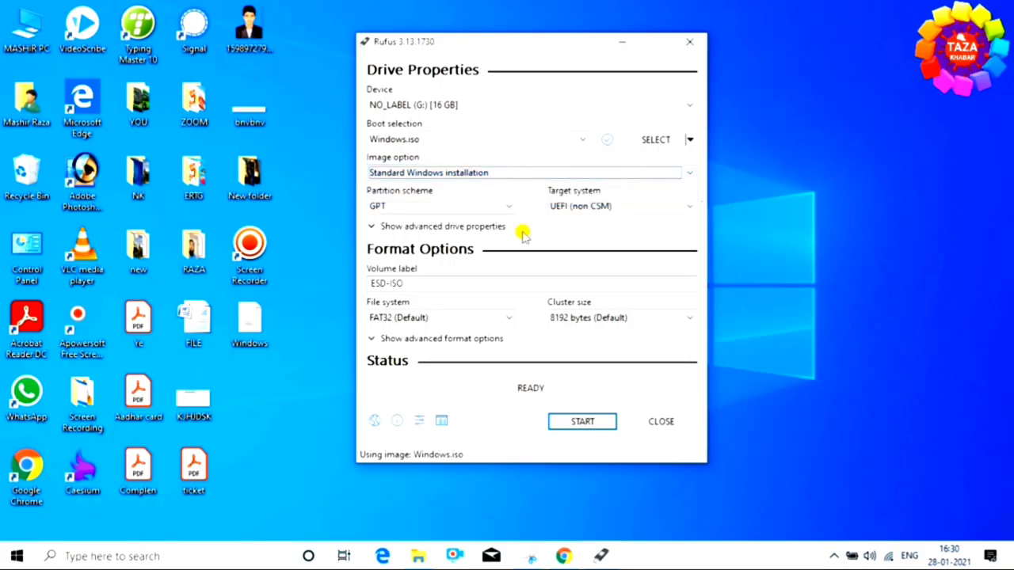
Write the image to the USB drive, accepting that all its data is destroyed, and close Rufus.
{"action": "left_click", "coordinate": [586, 424]}
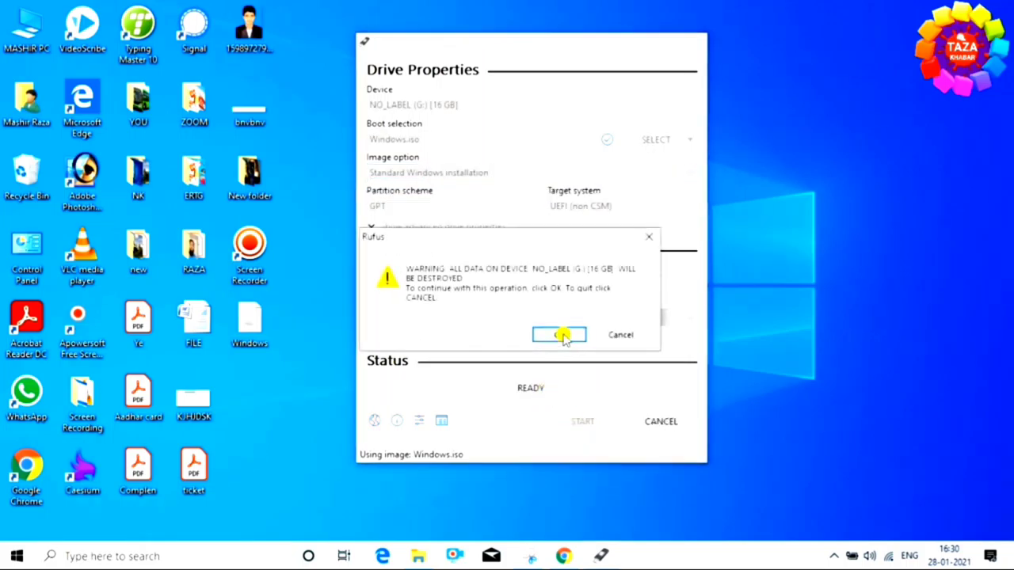
{"action": "left_click", "coordinate": [561, 339]}
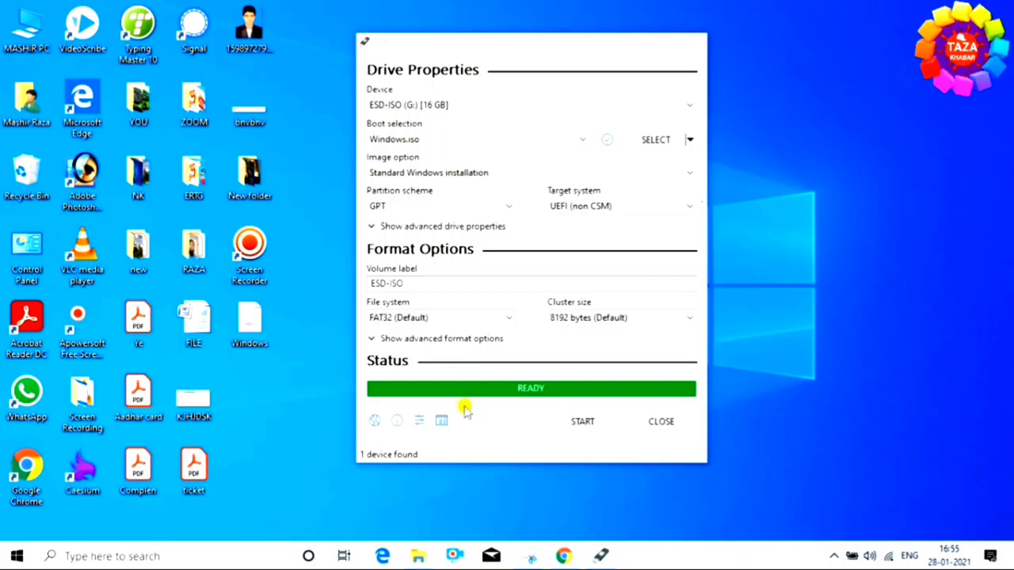
{"action": "left_click", "coordinate": [659, 421]}
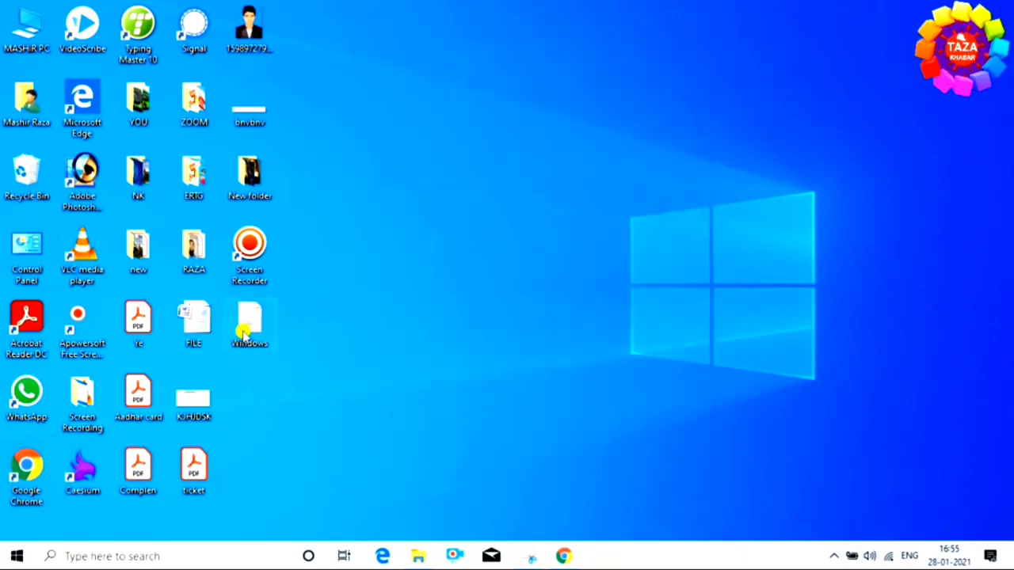
Inspect the contents of the ESD-ISO (G:) drive in File Explorer and return to the drive overview.
{"action": "key", "text": "super+e"}
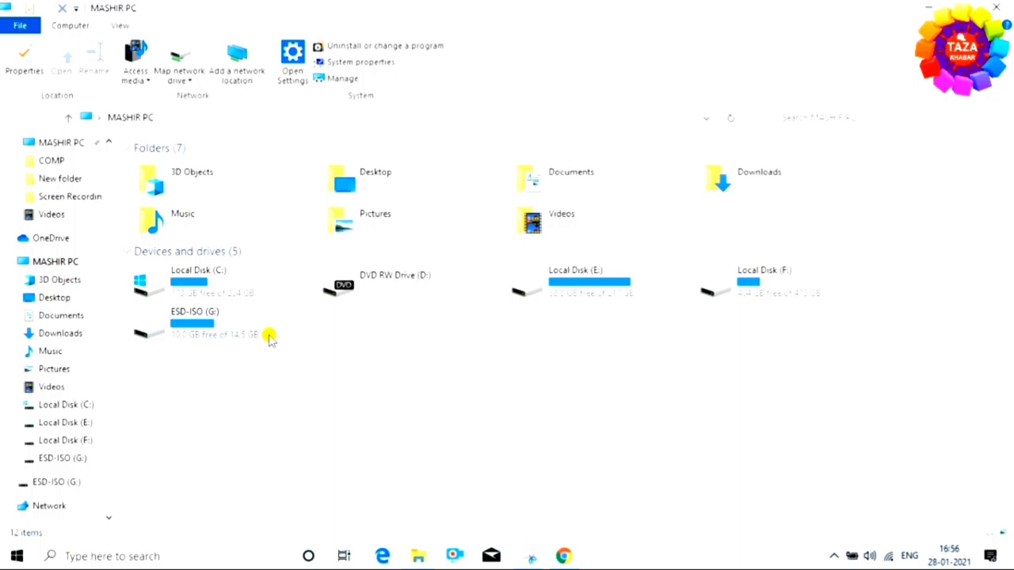
{"action": "left_click", "coordinate": [236, 340]}
{"action": "double_click", "coordinate": [232, 333]}
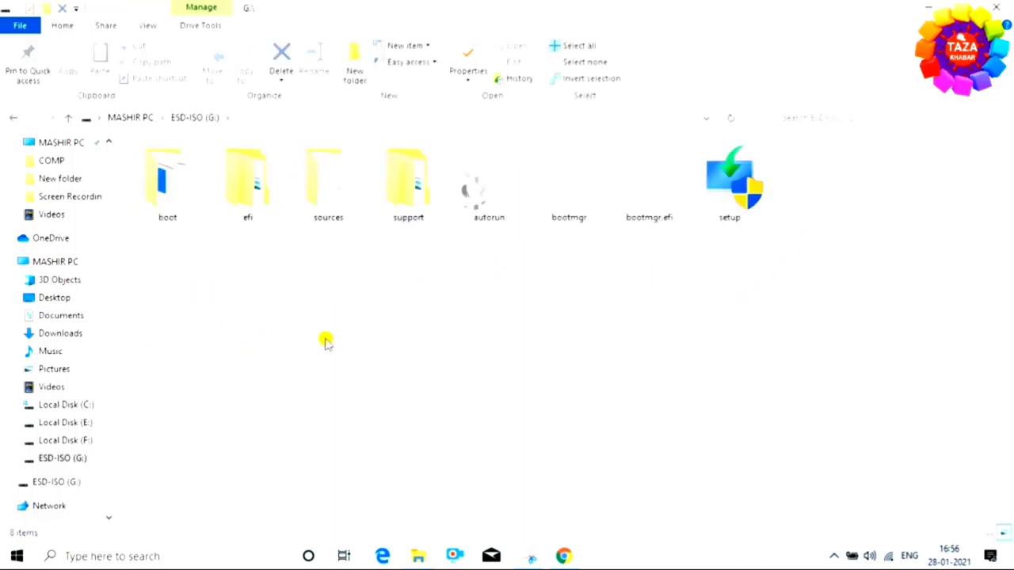
{"action": "key", "text": "alt+Left"}
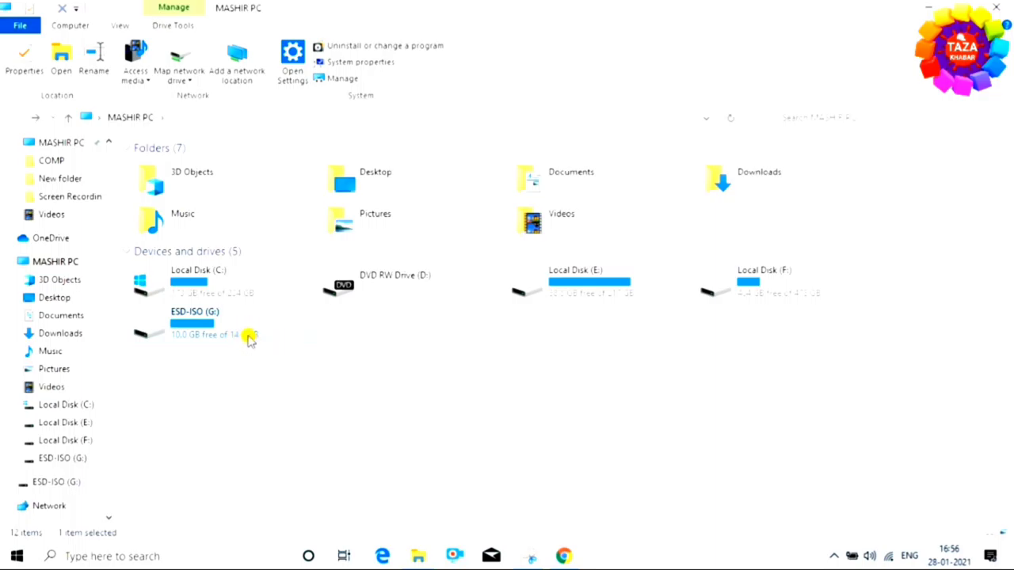